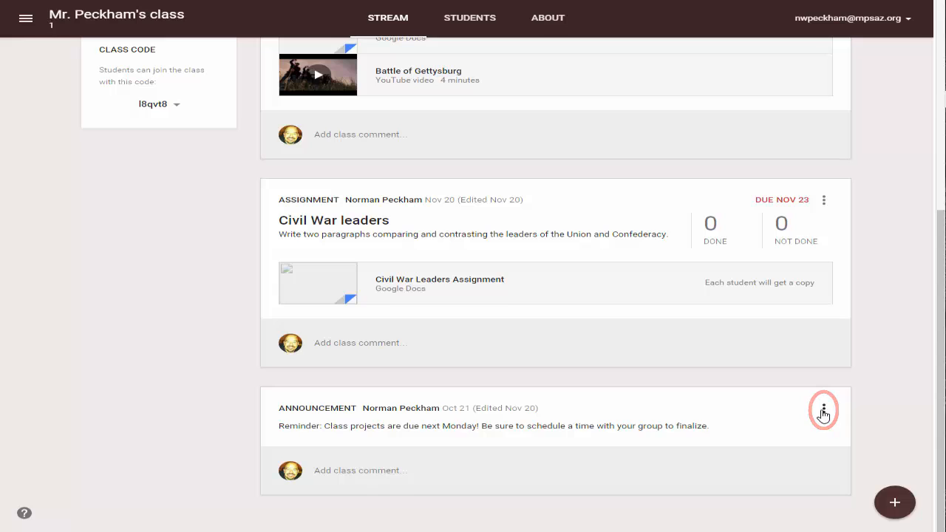
# Step: View the actions available for the class projects reminder announcement
pyautogui.click(824, 411)
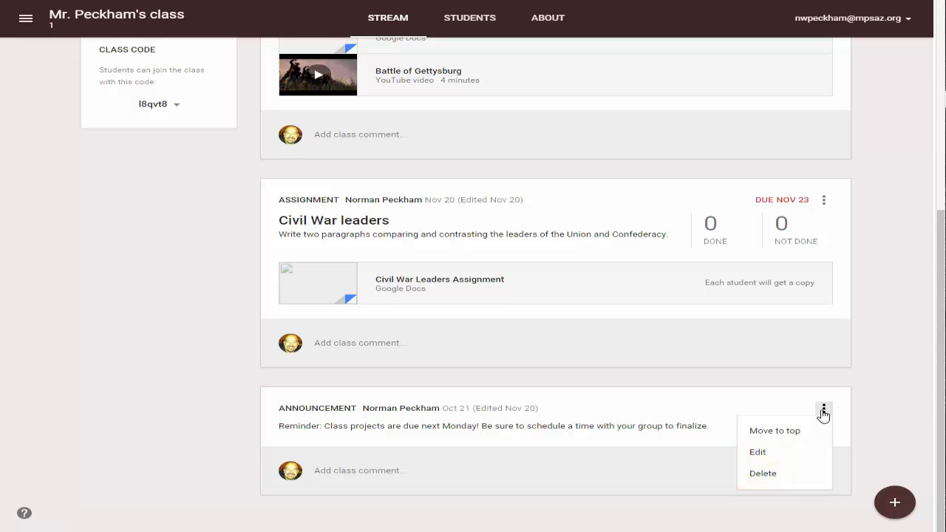
pyautogui.moveTo(940, 296); pyautogui.dragTo(940, 86)
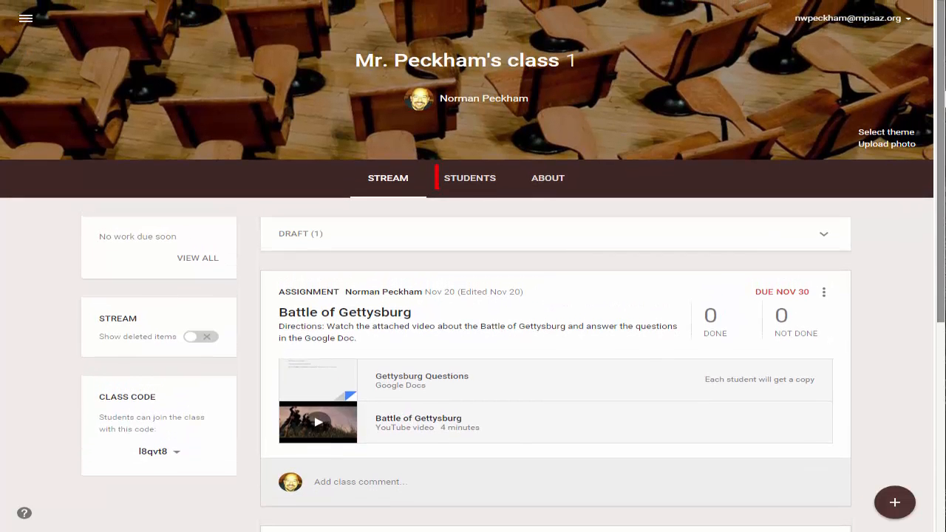
# Step: Check the class's permission choices for student posting and commenting
pyautogui.click(469, 182)
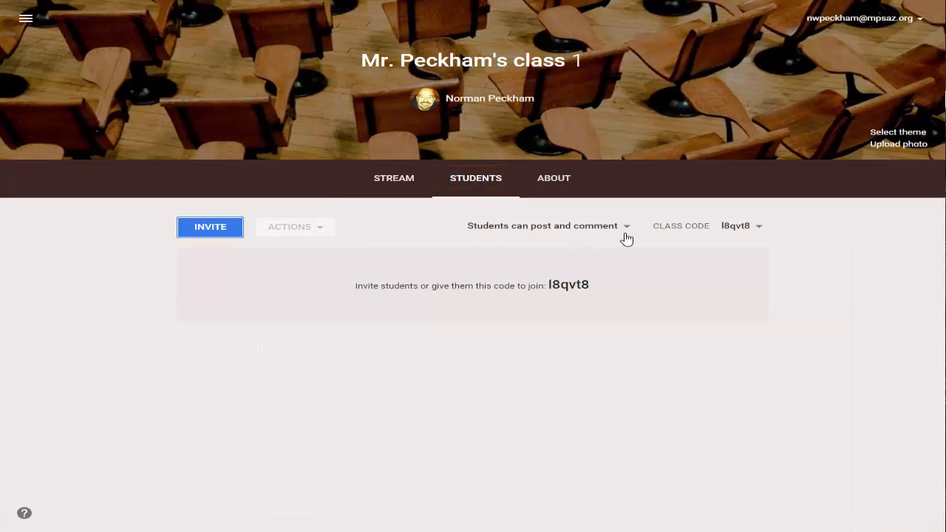
pyautogui.click(625, 231)
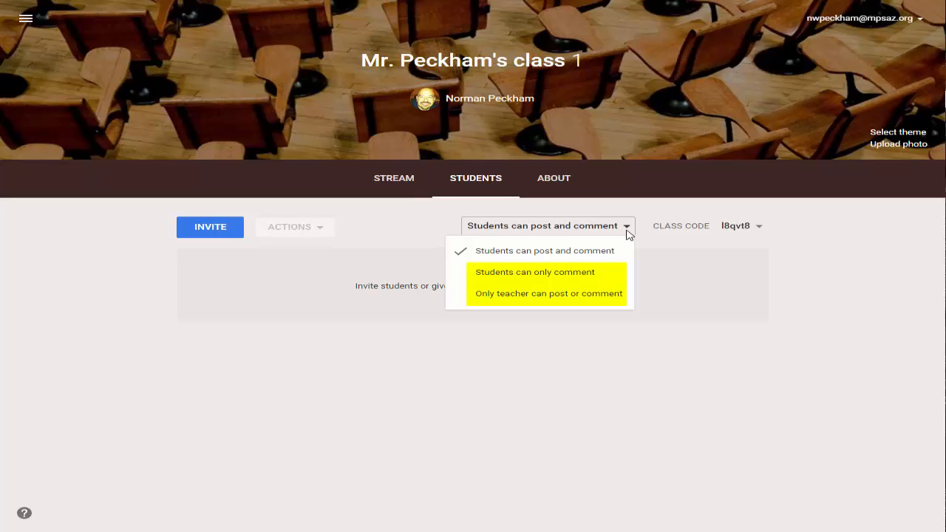
pyautogui.click(627, 232)
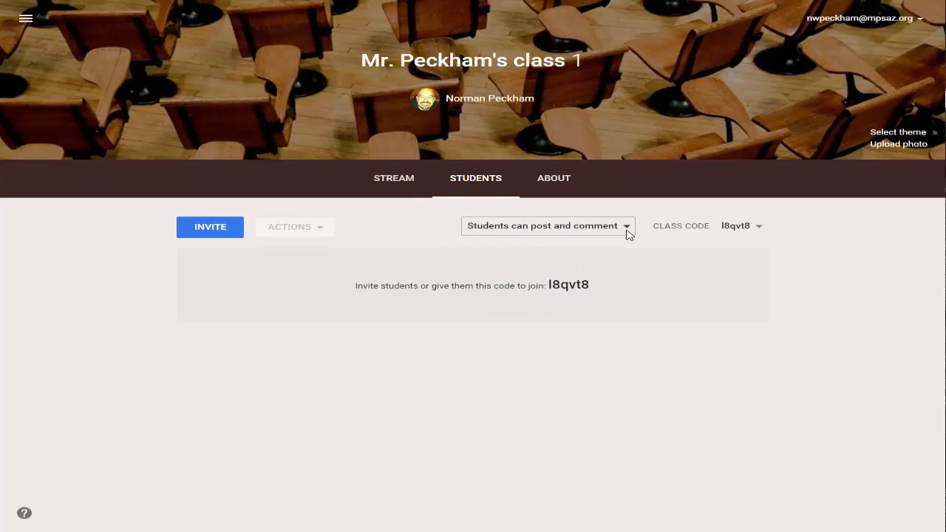
# Step: In the class stream, create an announcement reading "Don't forget to finish your video project, which is due Friday!"
pyautogui.click(382, 183)
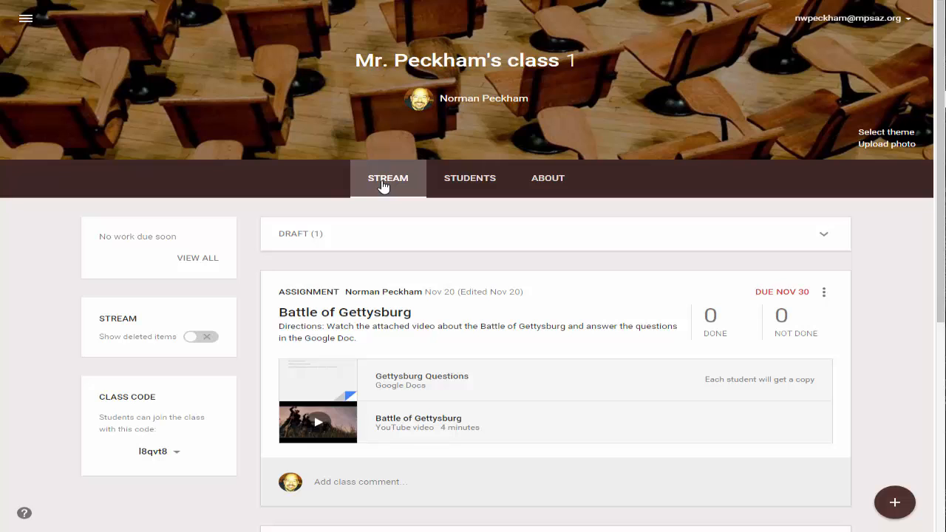
pyautogui.click(893, 503)
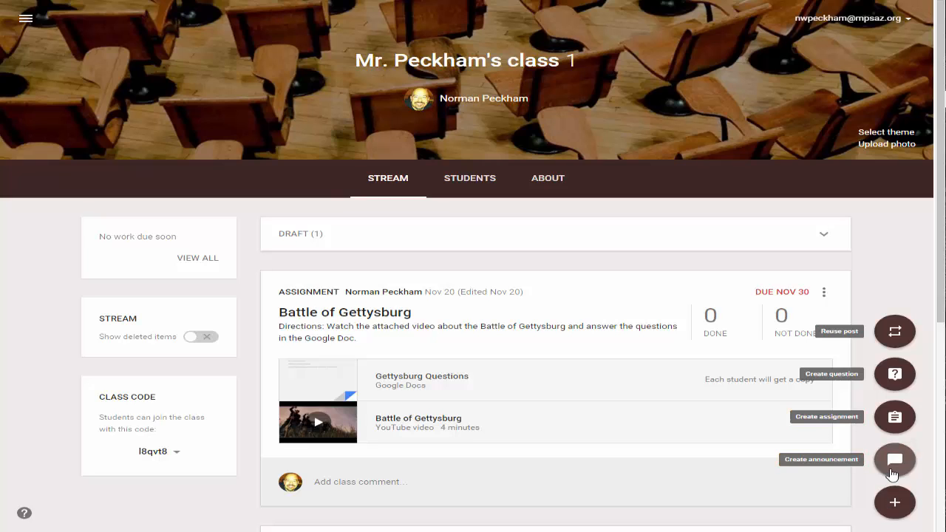
pyautogui.click(894, 461)
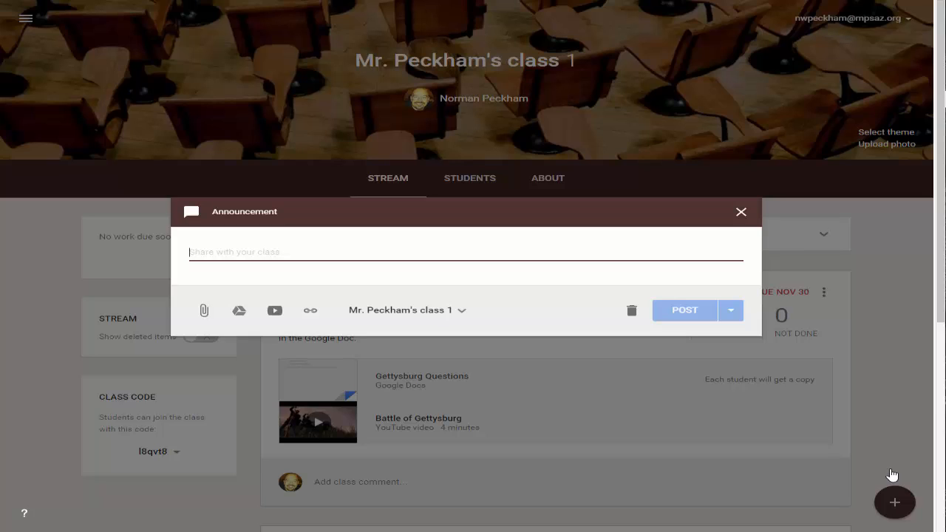
pyautogui.write('D')
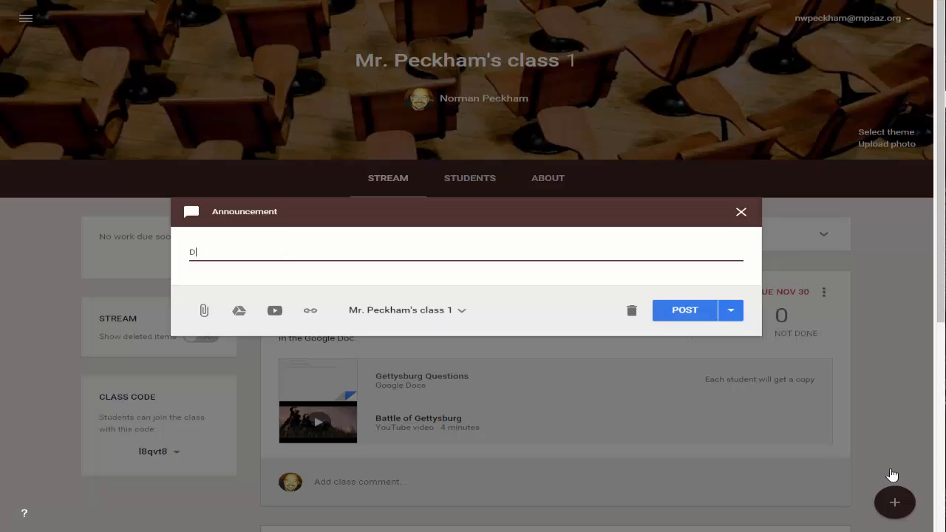
pyautogui.write("on't forget to finish your vid")
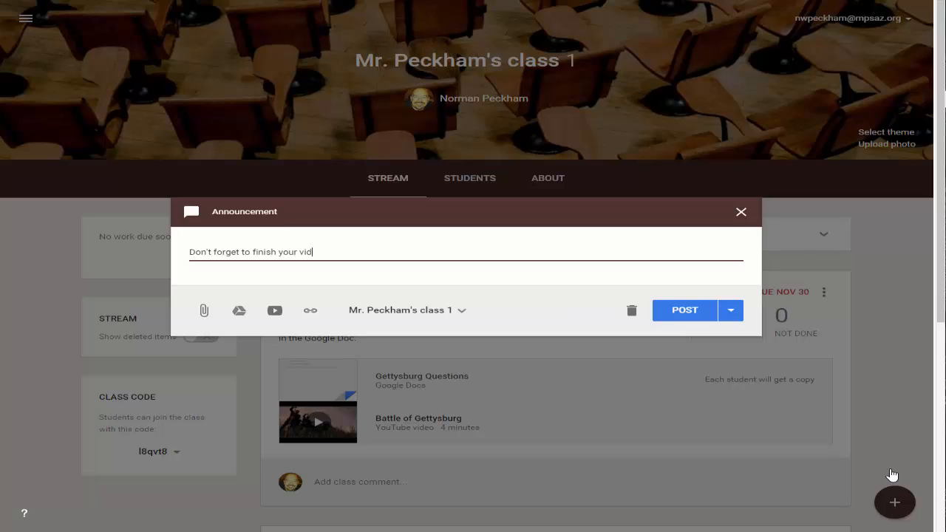
pyautogui.write('eo project, which is due Friday!')
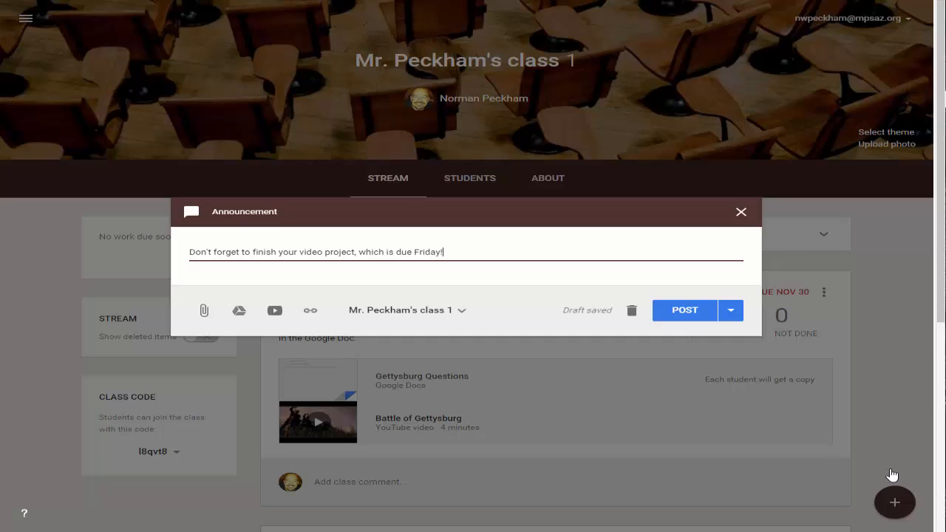
# Step: Add Google Classroom Training as a second class for the announcement and post it
pyautogui.click(459, 312)
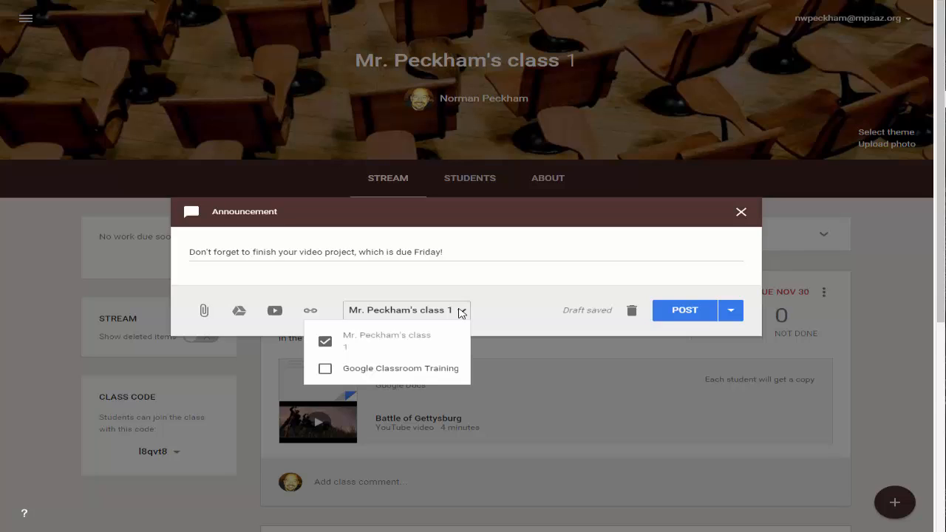
pyautogui.click(326, 369)
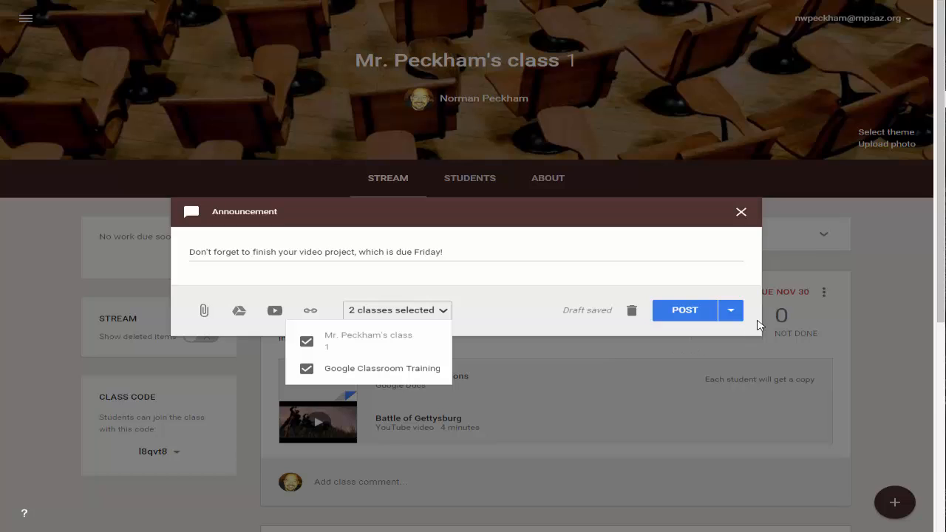
pyautogui.click(732, 311)
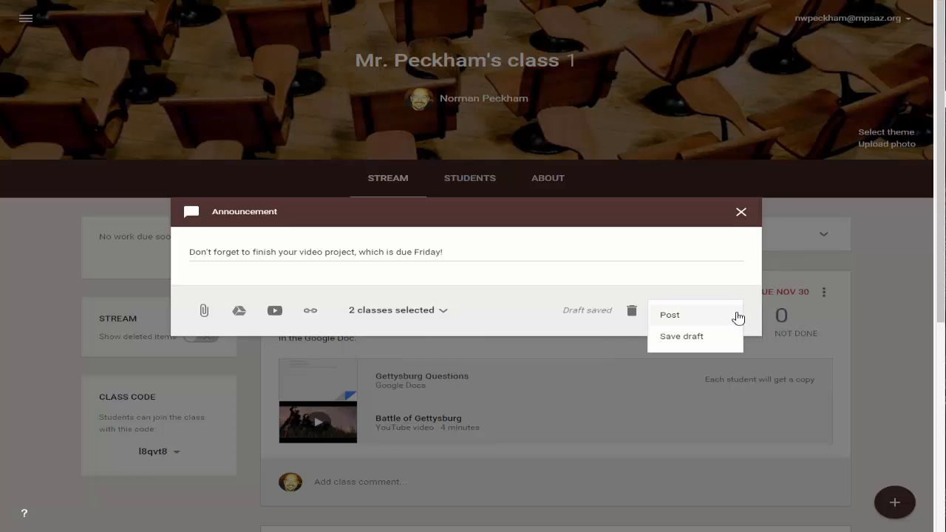
pyautogui.click(738, 318)
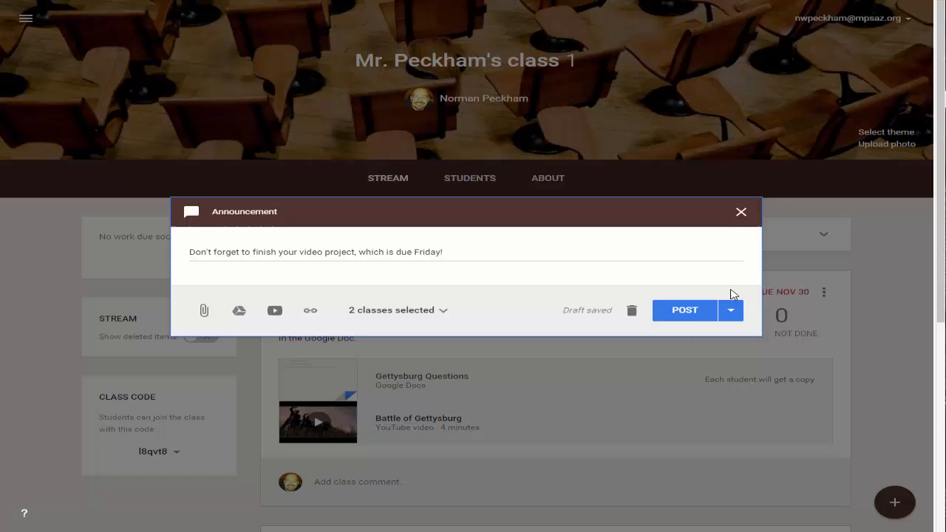
pyautogui.click(688, 314)
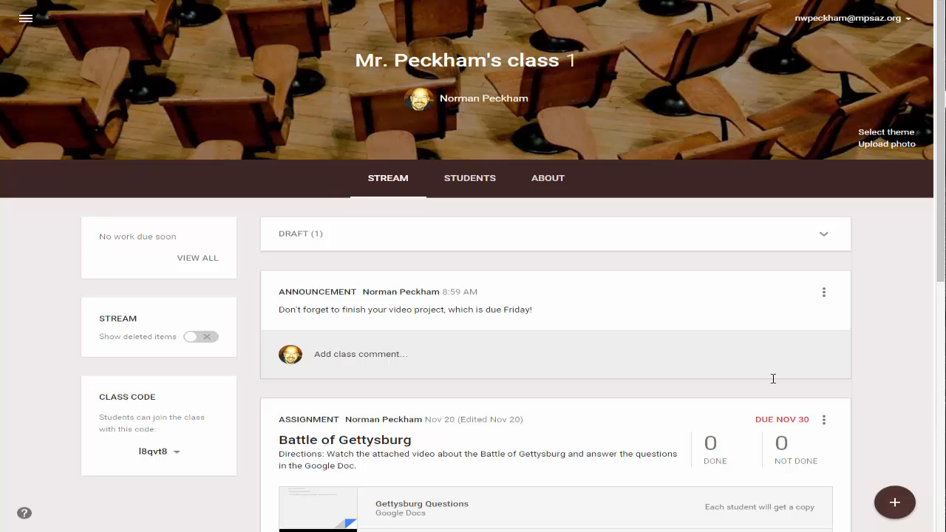
# Step: Create an assignment titled "Union vs. Confederacy Compare Contrast Essay"
pyautogui.moveTo(895, 508)
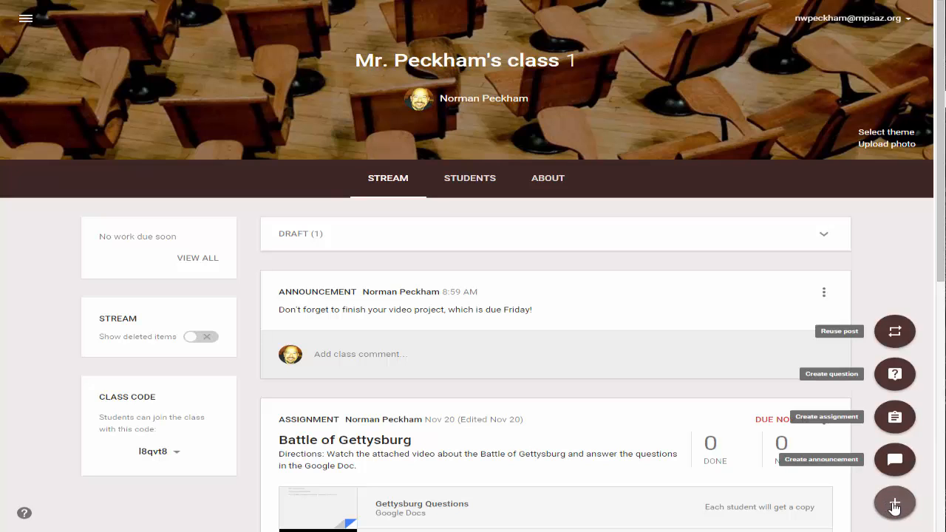
pyautogui.click(895, 416)
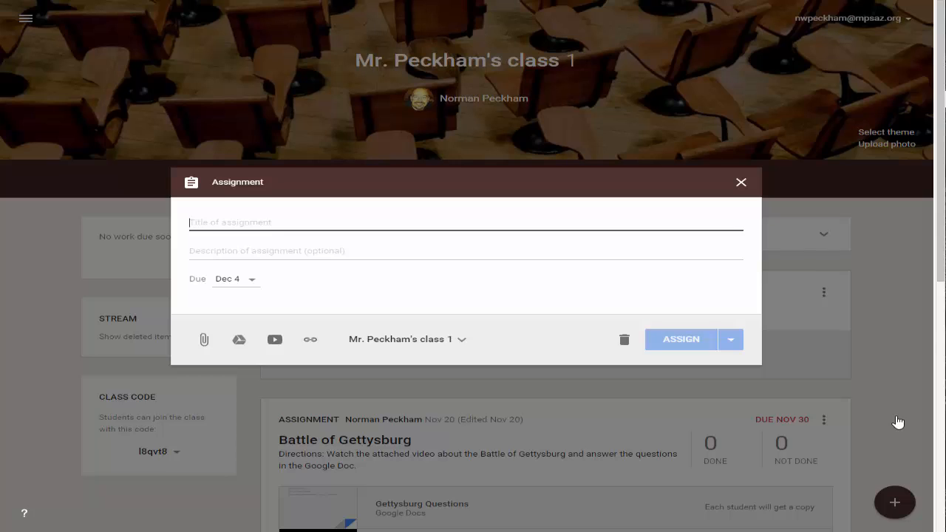
pyautogui.write('Union vs. Confederacy Cm')
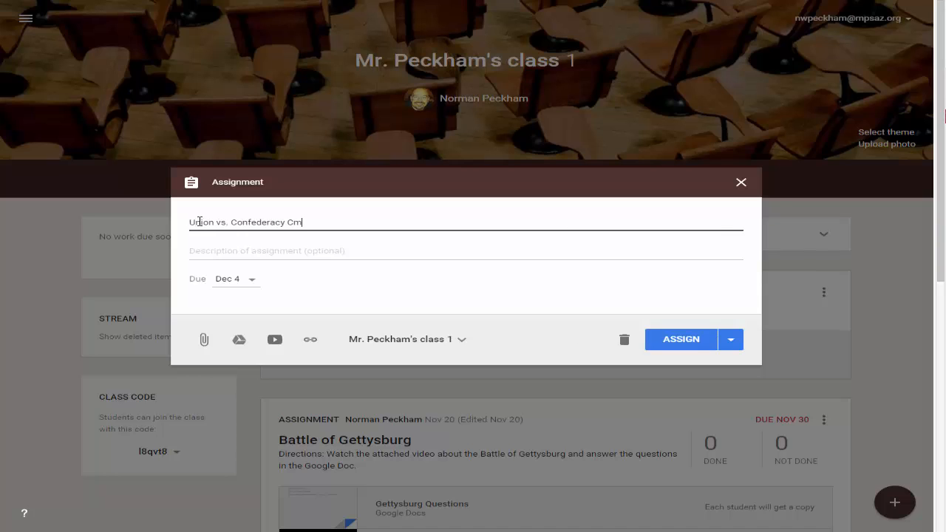
pyautogui.press('BackSpace')
pyautogui.write('ompare Contrast Essay')
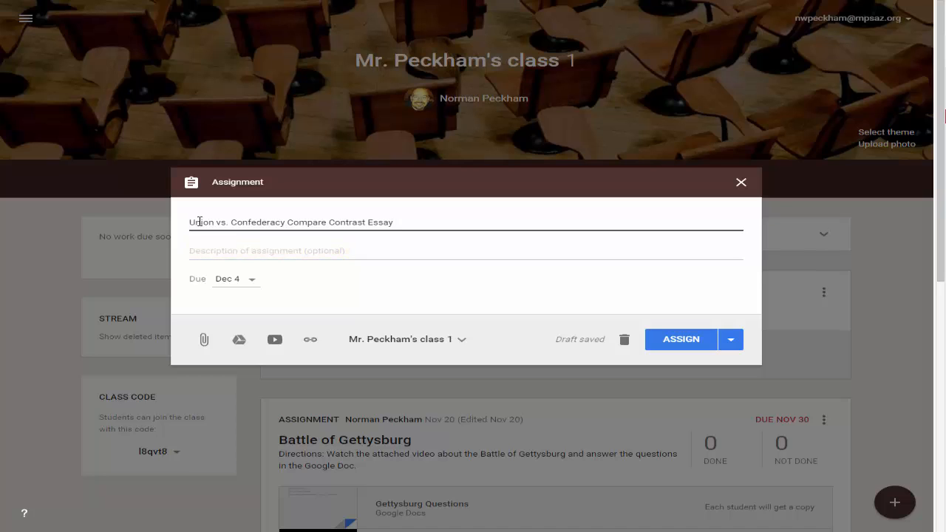
# Step: Set the assignment's due date to Dec 11, 2015, without a time, and save it
pyautogui.click(252, 281)
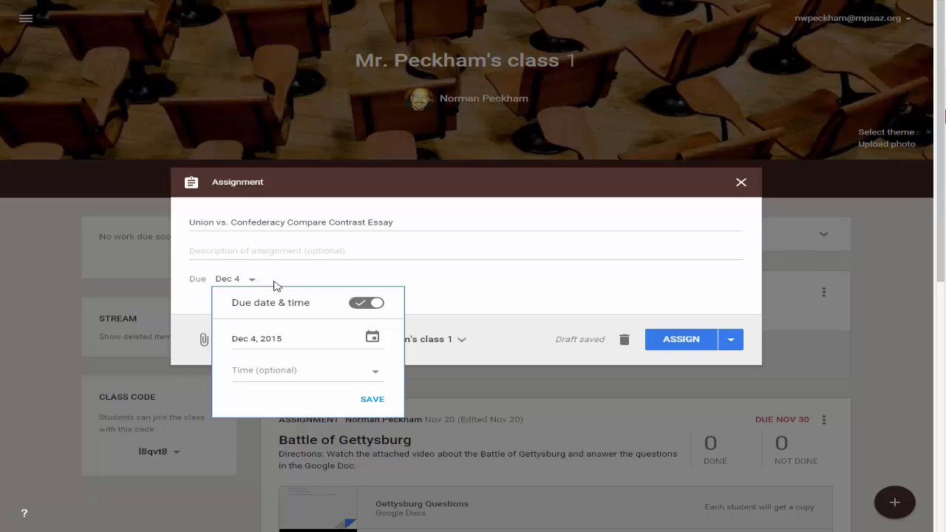
pyautogui.click(375, 303)
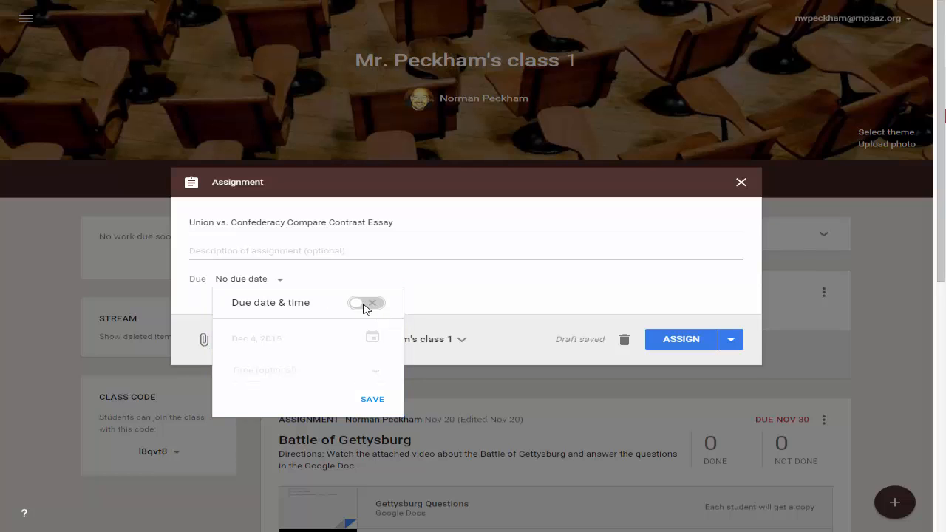
pyautogui.click(373, 305)
pyautogui.click(262, 340)
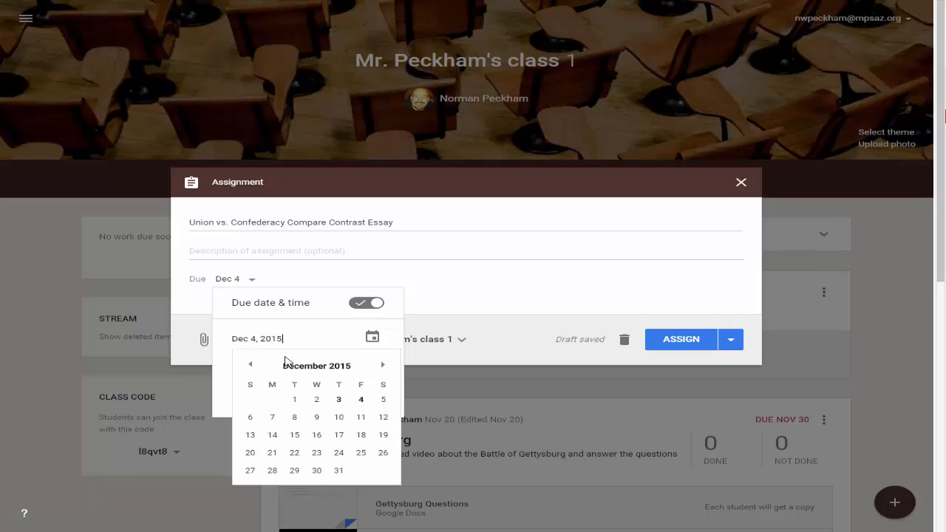
pyautogui.click(356, 422)
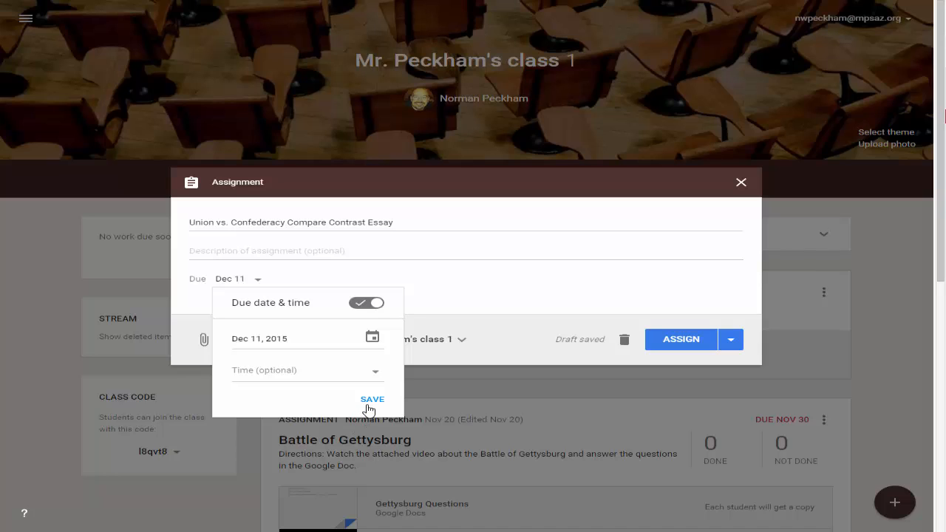
pyautogui.click(370, 400)
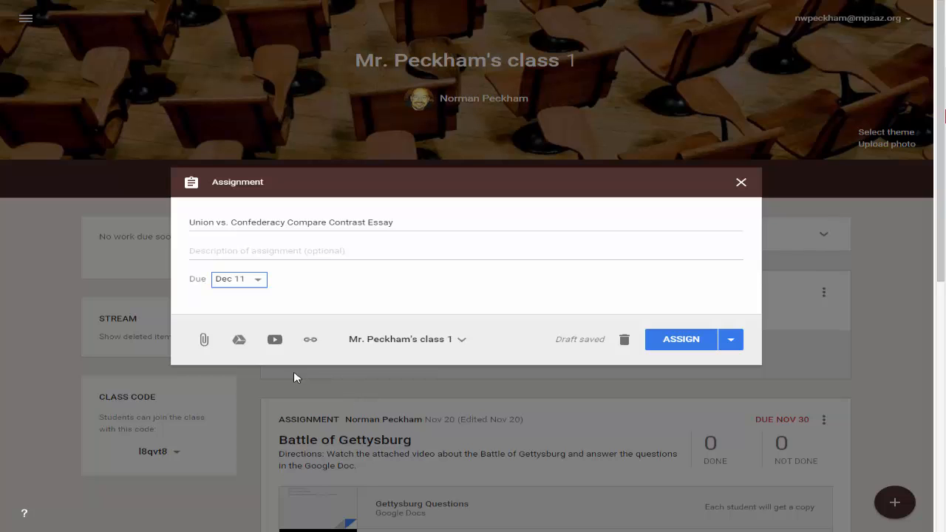
# Step: Search Google Drive for "civil war compare contrast" and attach the document "Civil War: Compare Contrast Essay about Union and Confederacy" to the assignment
pyautogui.click(240, 341)
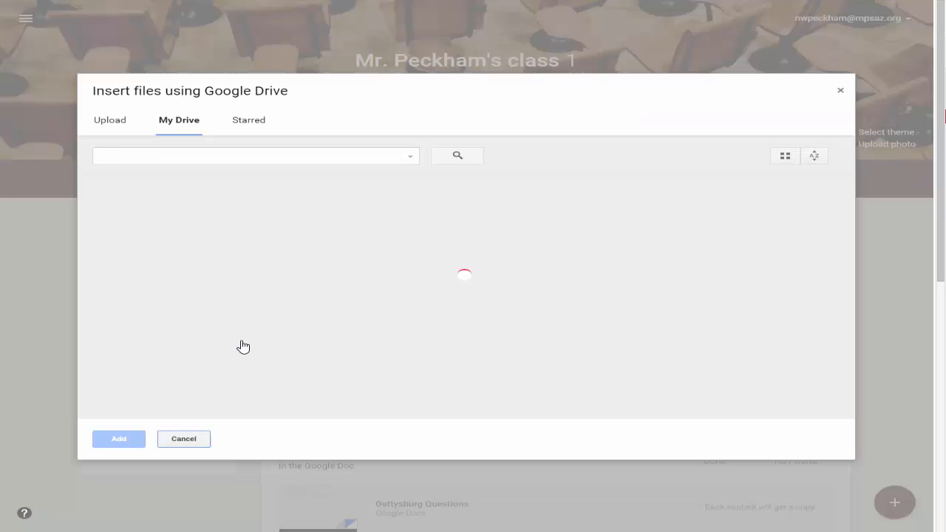
pyautogui.click(215, 154)
pyautogui.write('civil war compare contrast')
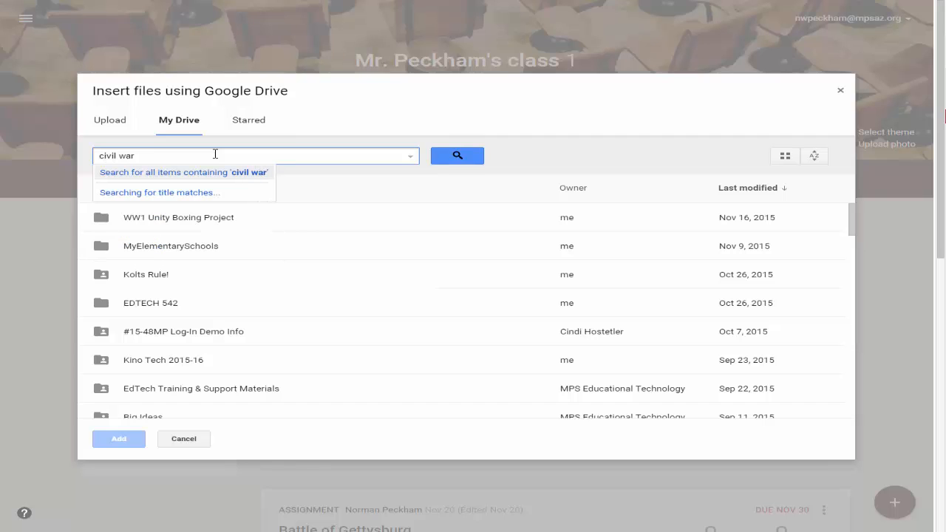
pyautogui.press('Return')
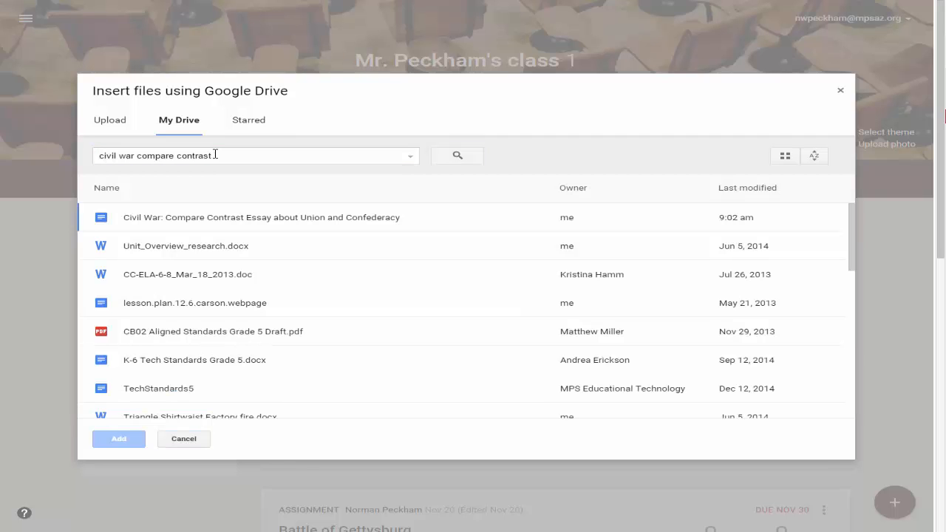
pyautogui.click(220, 219)
pyautogui.click(120, 440)
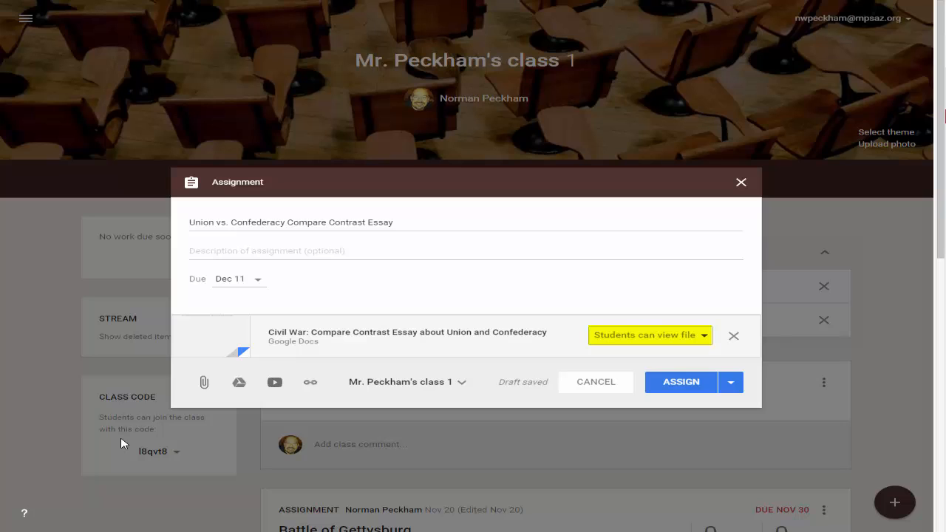
# Step: Set the attached document to make a copy for each student and assign the essay to the class
pyautogui.click(704, 336)
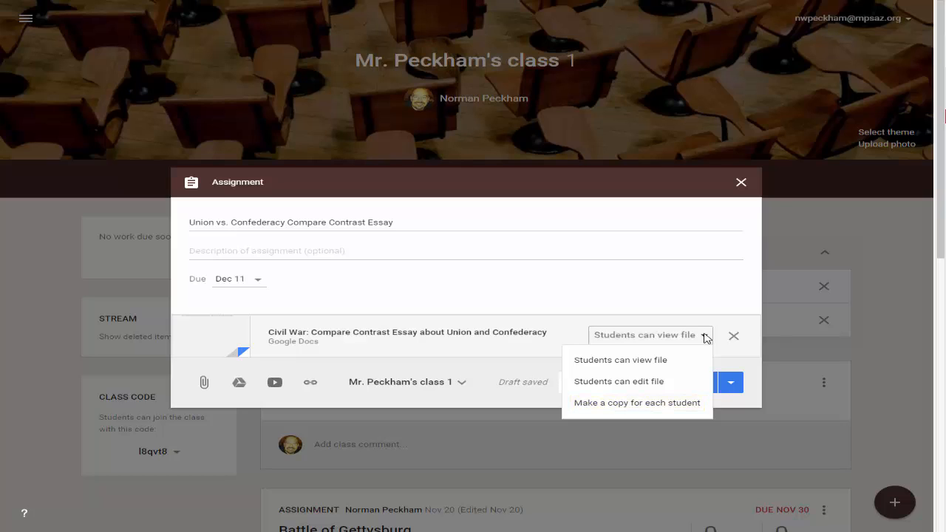
pyautogui.click(670, 405)
pyautogui.click(679, 385)
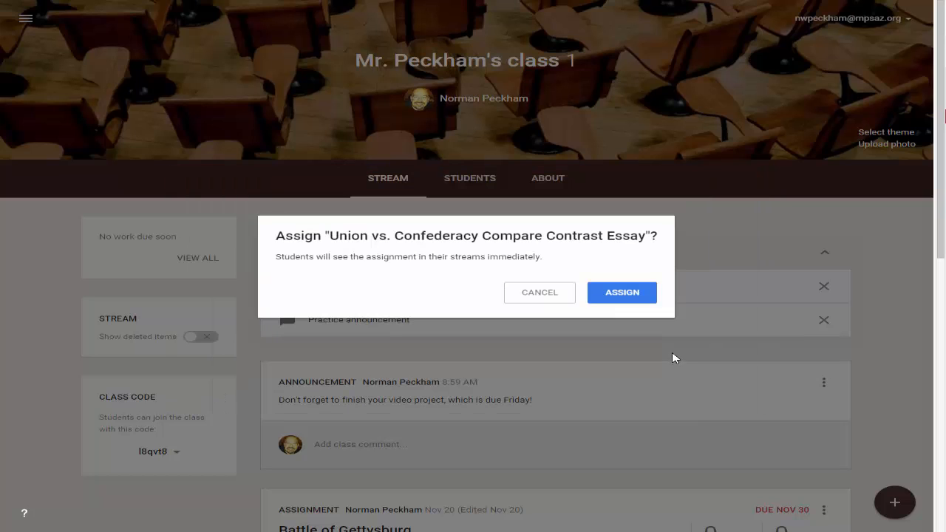
pyautogui.click(616, 296)
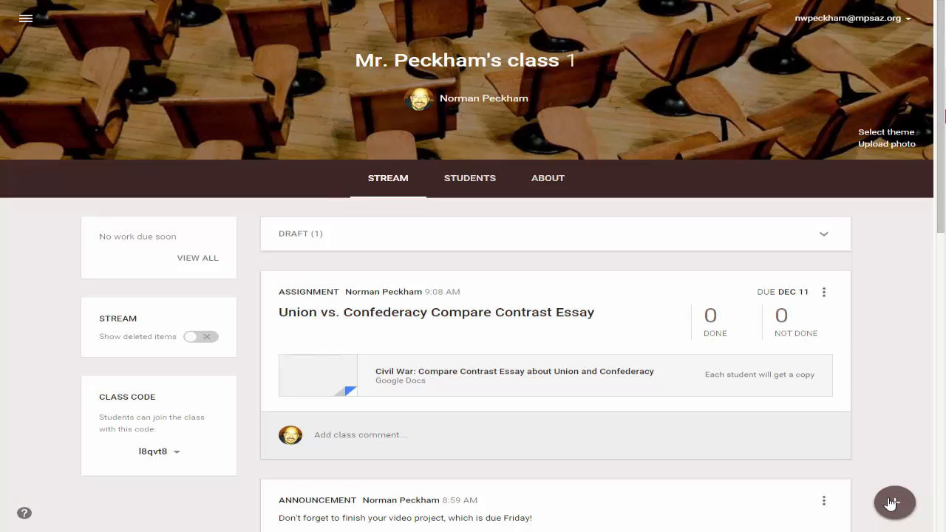
# Step: Create a question titled "Do you believe the Civil War was inevitable?" with the description "Support your arguments with historical evidence"
pyautogui.moveTo(891, 503)
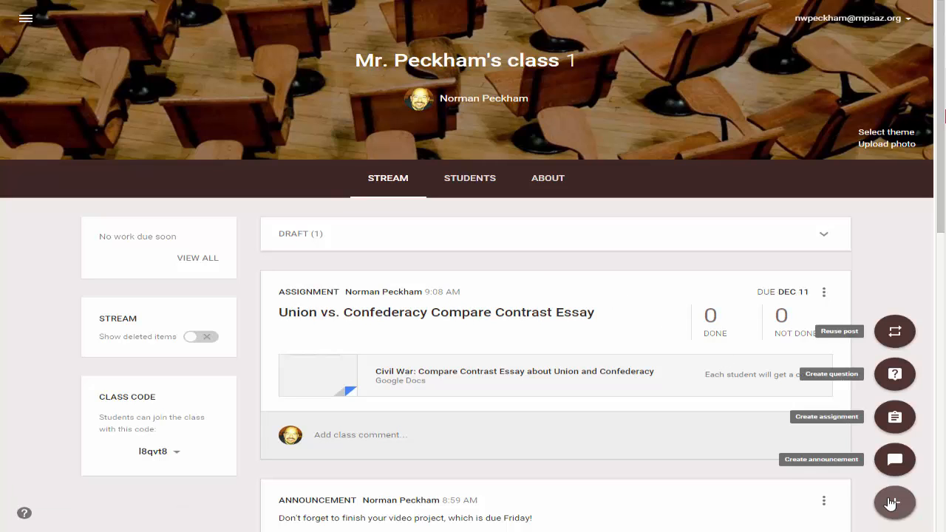
pyautogui.click(890, 375)
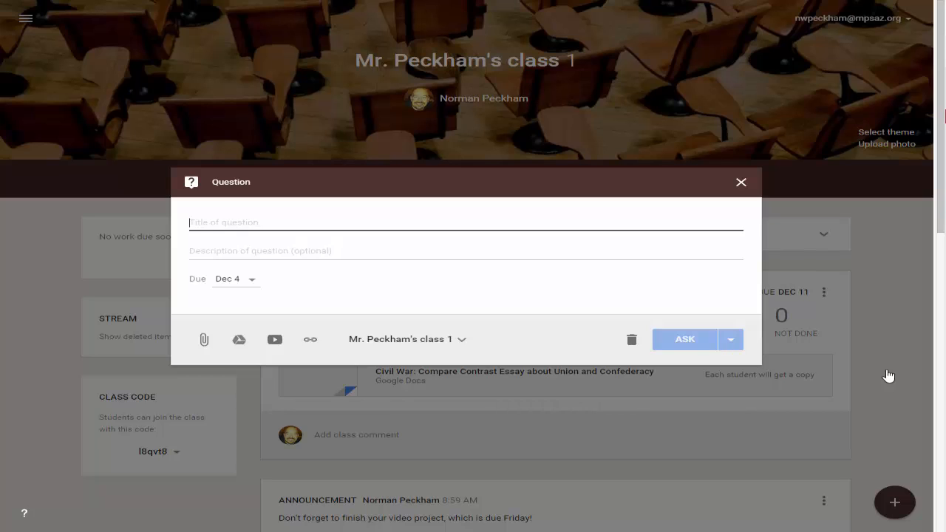
pyautogui.write('Do you believe the Civil War was inevit')
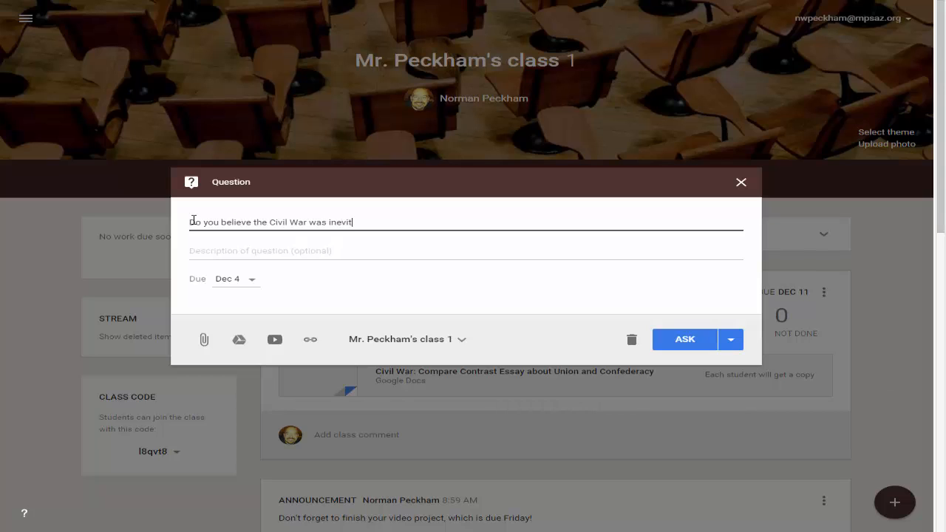
pyautogui.write('able?')
pyautogui.click(193, 248)
pyautogui.write('Supp')
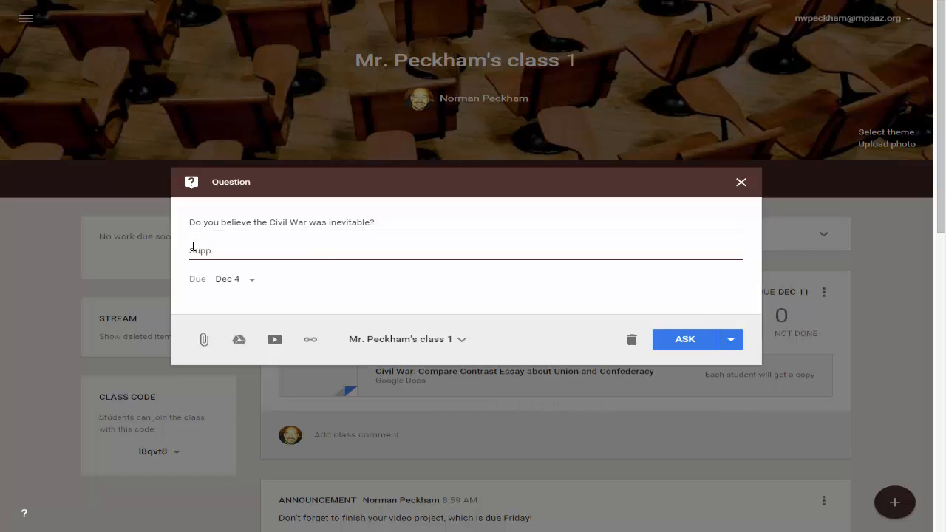
pyautogui.write('ort your arguments with historical e')
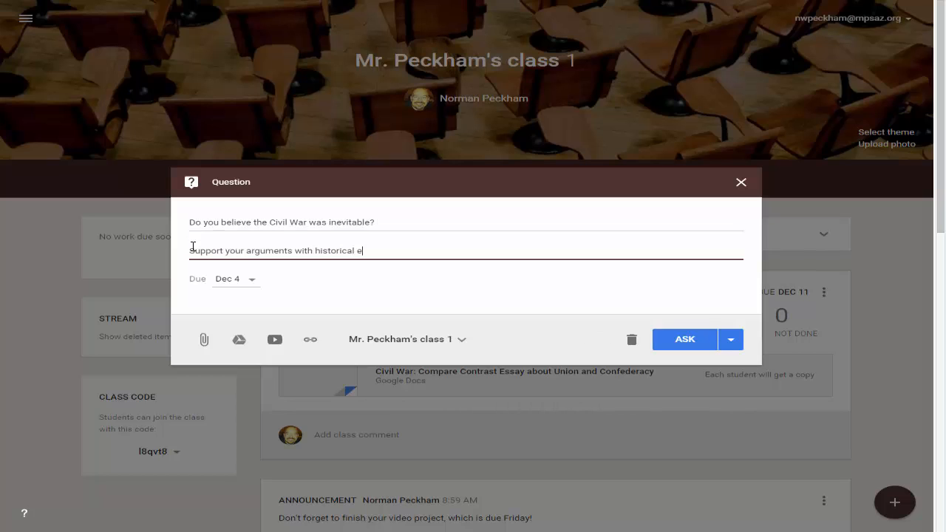
pyautogui.write('vidence')
# Step: Set the question's due date to Dec 8, 2015, without a time, and save it
pyautogui.click(250, 281)
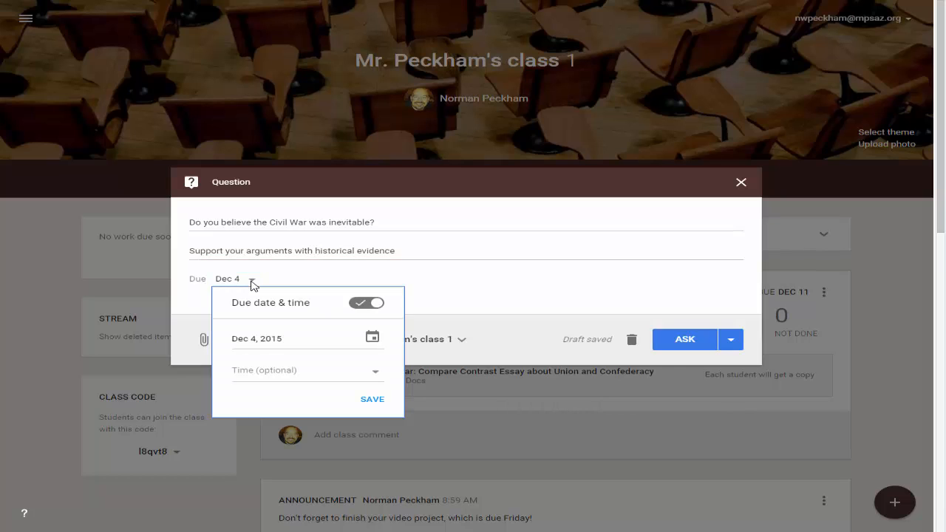
pyautogui.click(264, 340)
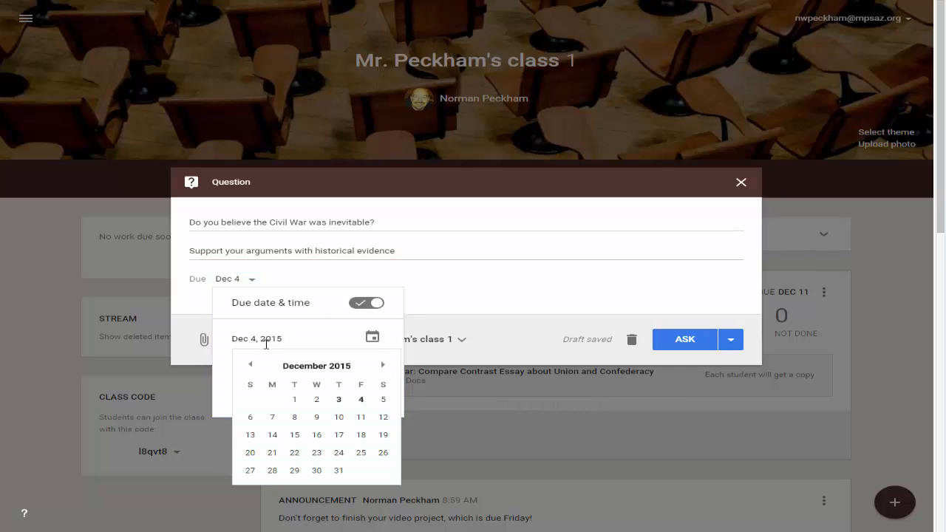
pyautogui.click(294, 418)
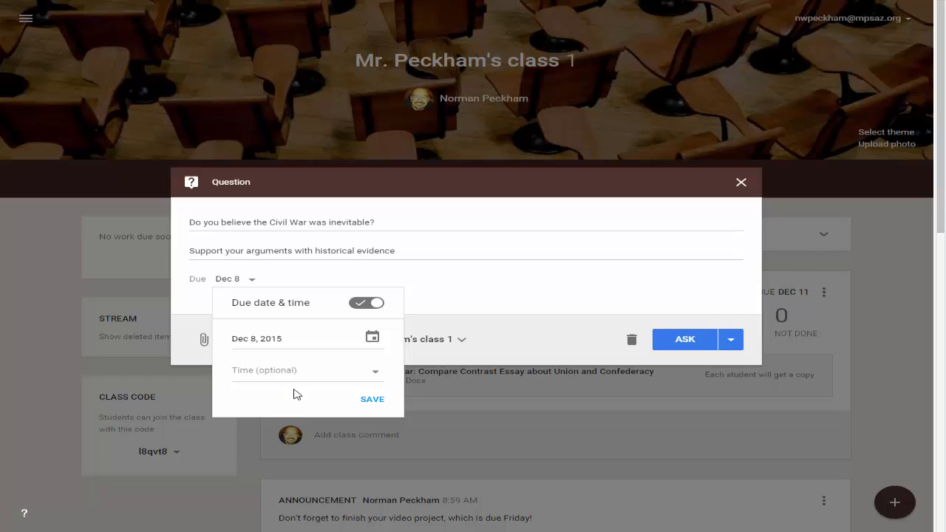
pyautogui.click(367, 402)
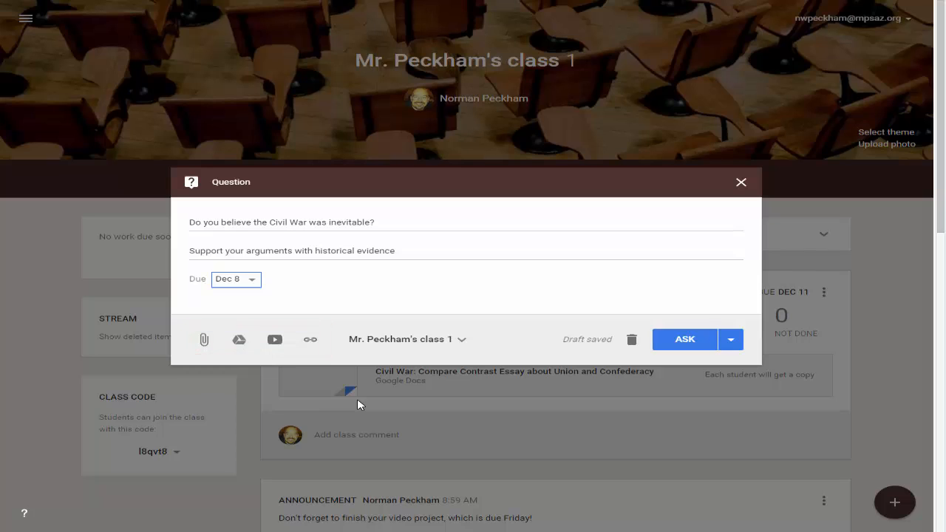
# Step: Add the Google Classroom Training class as a recipient and ask the question, letting students see and reply to each other's answers
pyautogui.click(436, 338)
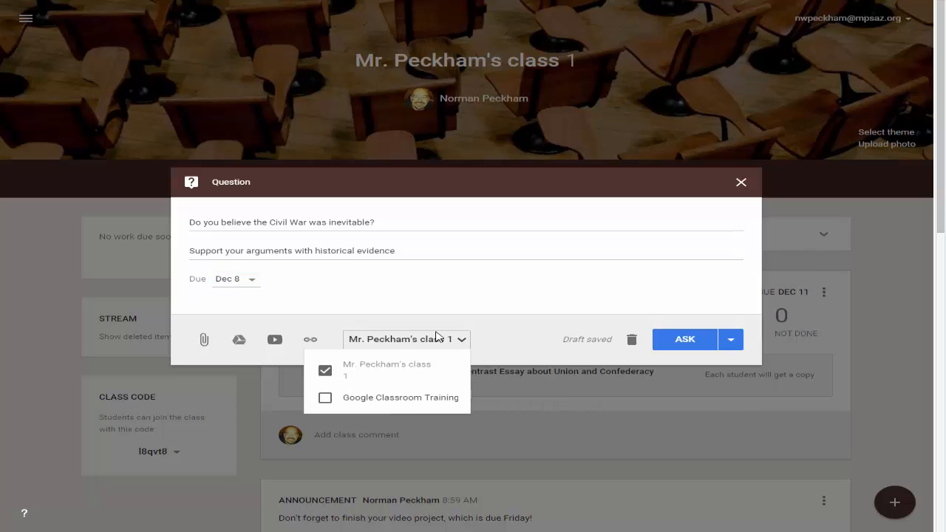
pyautogui.click(326, 398)
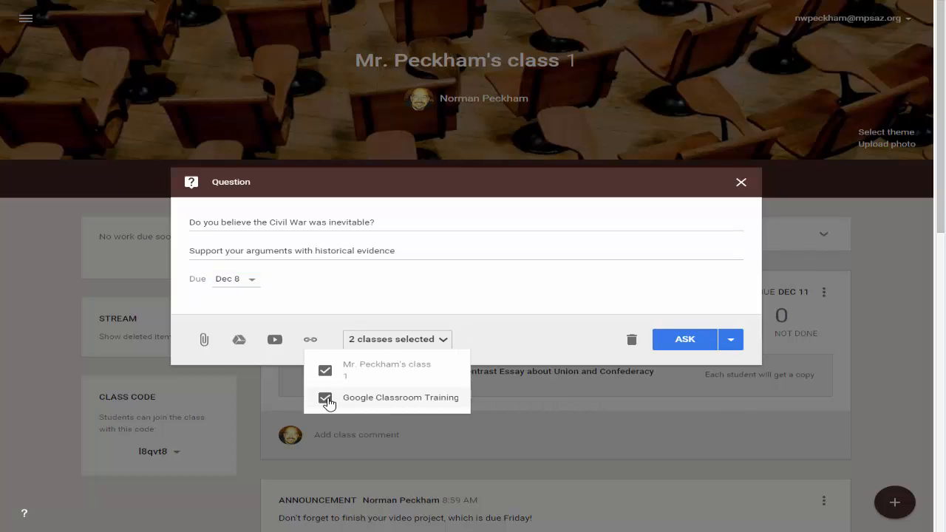
pyautogui.click(507, 349)
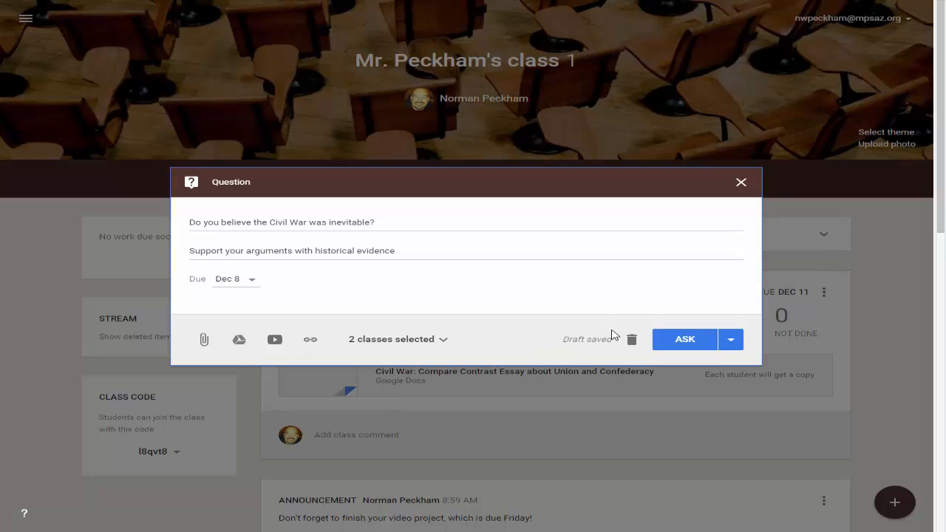
pyautogui.click(671, 339)
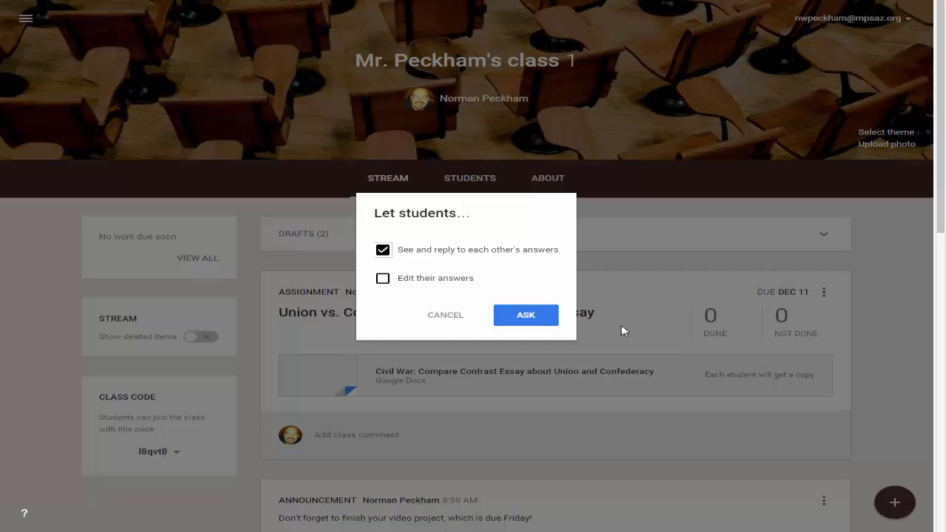
pyautogui.click(548, 317)
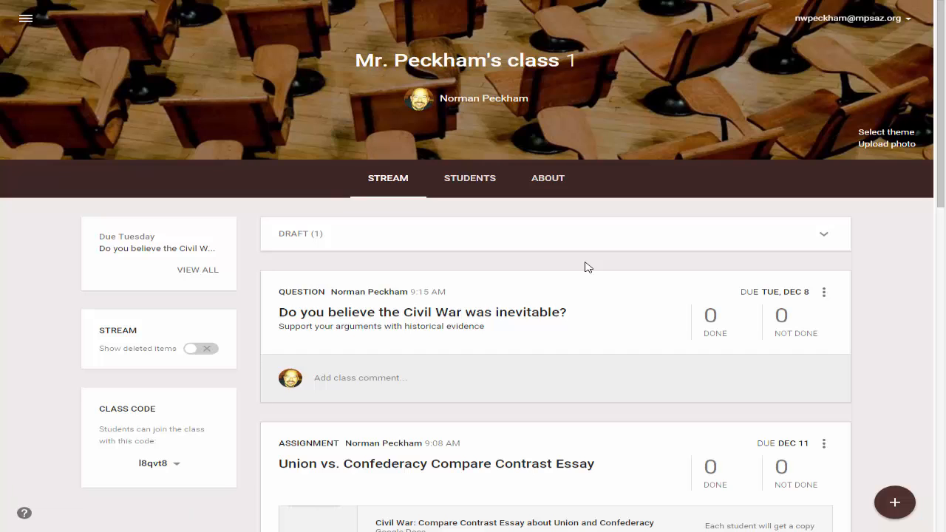
# Step: Reuse the "Battle of Gettysburg" assignment from the current class's earlier posts, with new copies of all attachments
pyautogui.moveTo(893, 498)
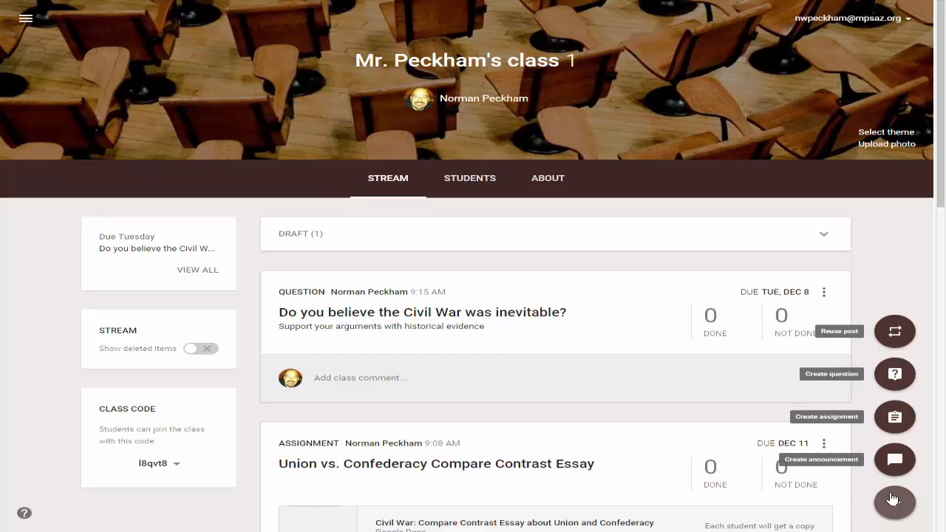
pyautogui.click(889, 333)
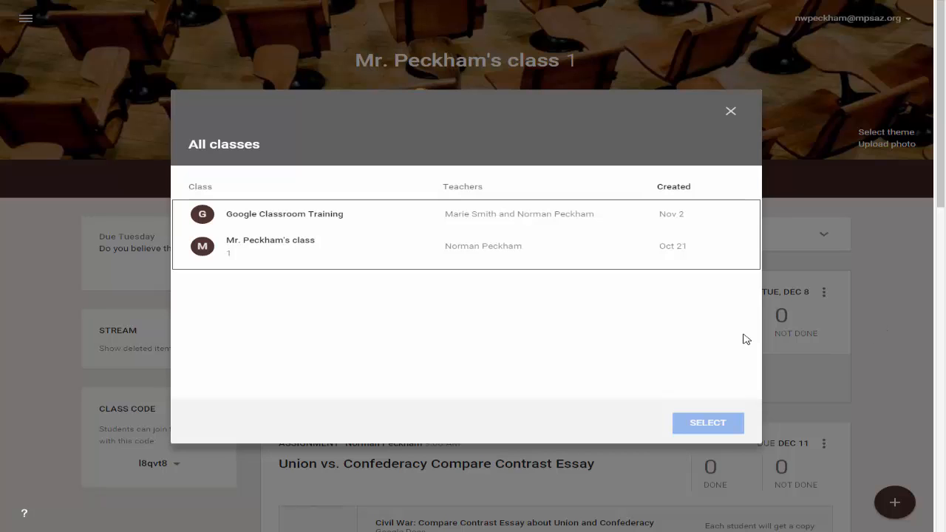
pyautogui.click(255, 247)
pyautogui.click(254, 248)
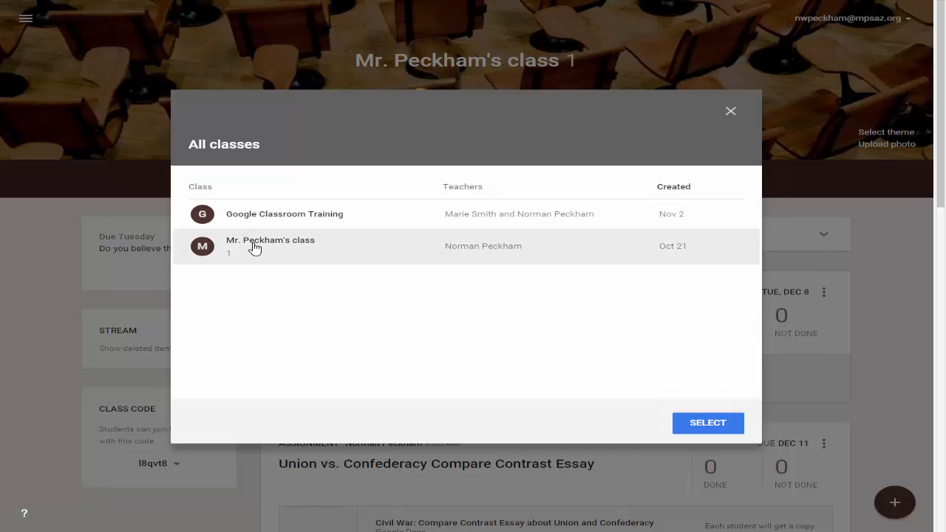
pyautogui.click(699, 426)
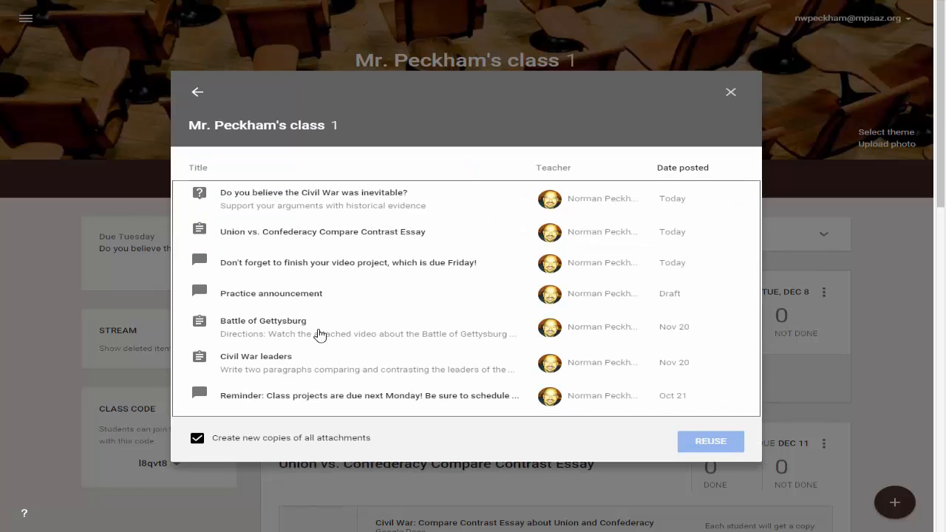
pyautogui.click(303, 332)
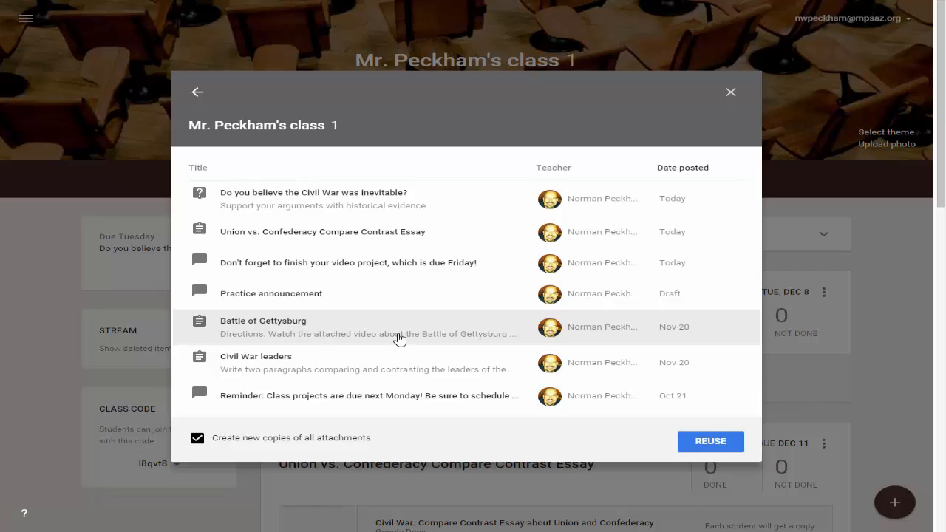
pyautogui.click(710, 439)
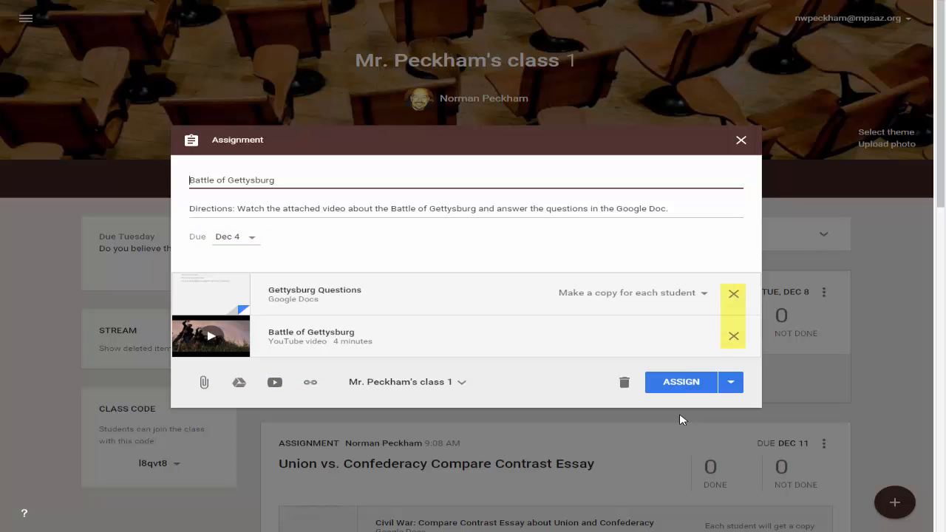
# Step: Add the Google Classroom Training class to the reused "Battle of Gettysburg" assignment and assign it to both classes
pyautogui.click(459, 385)
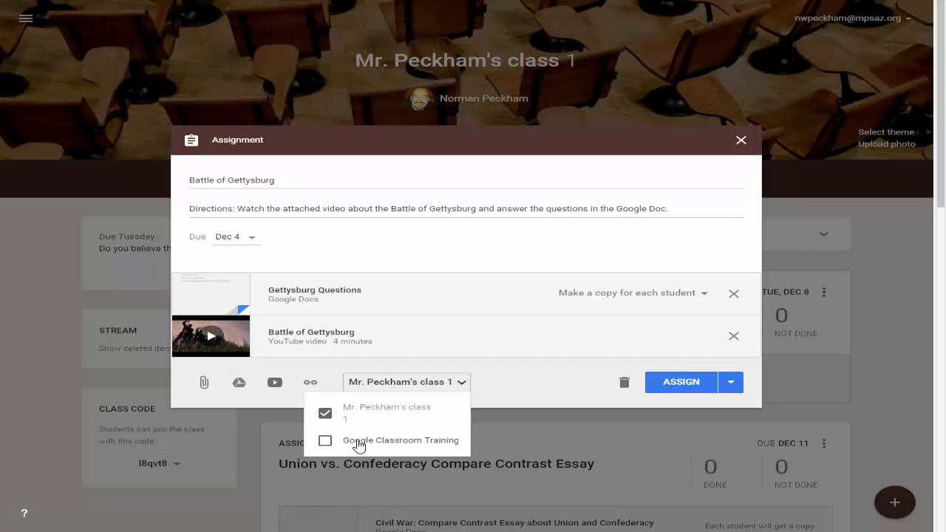
pyautogui.click(324, 441)
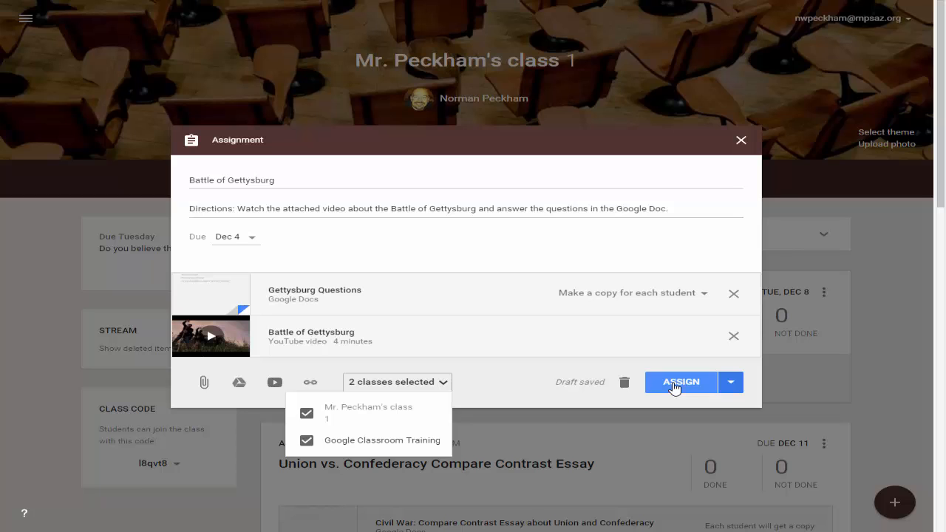
pyautogui.click(674, 384)
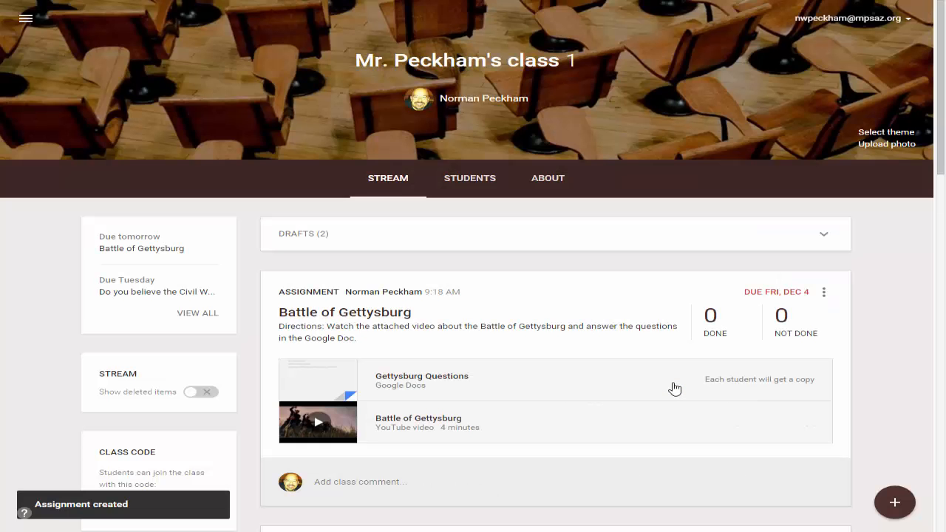